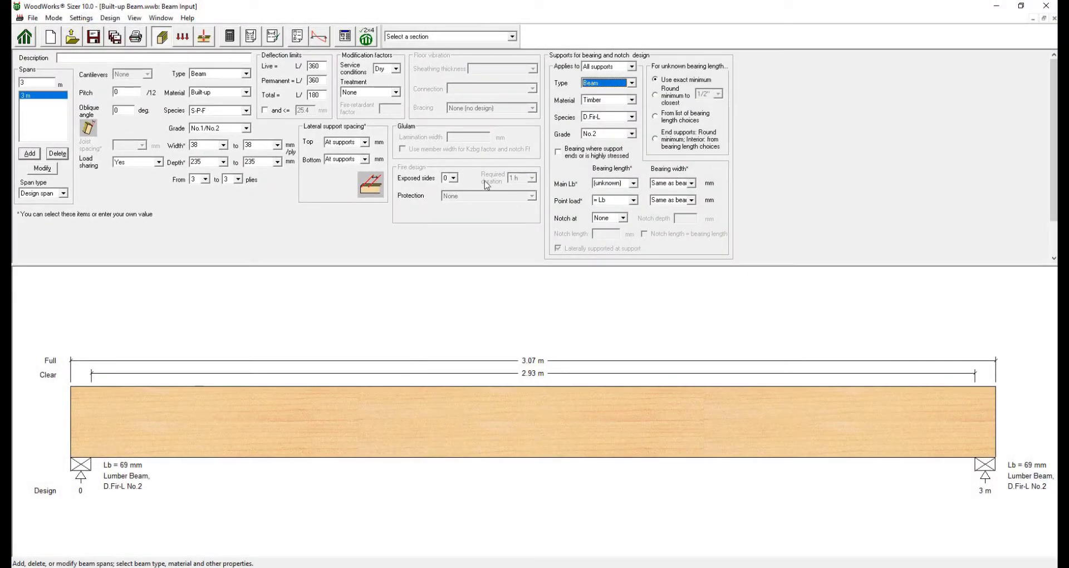
- Add a second 3 m span to inspect which supports can be edited individually, and delete that span again
left_click(25, 156)
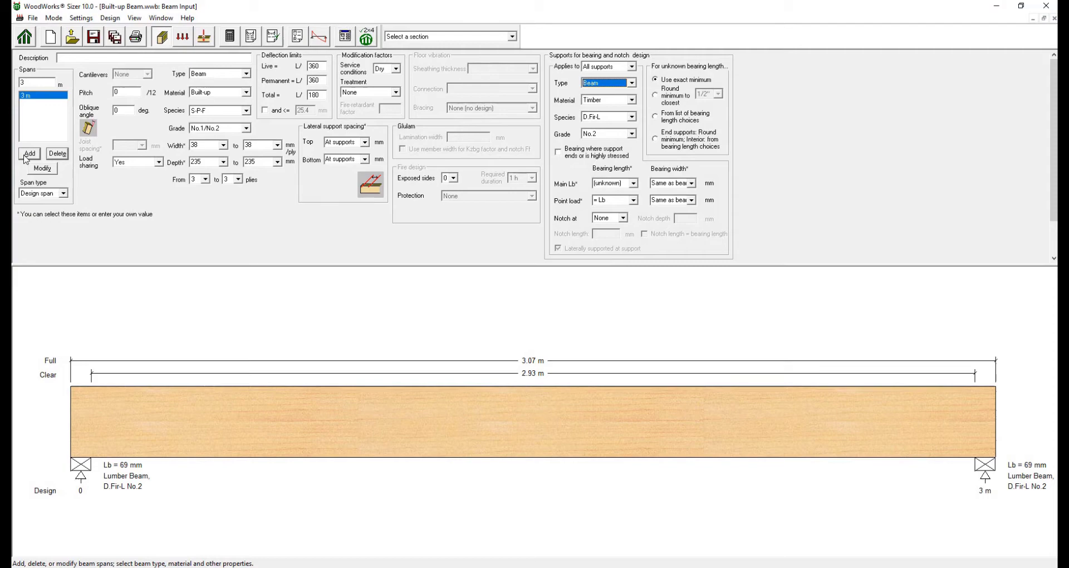
left_click(632, 67)
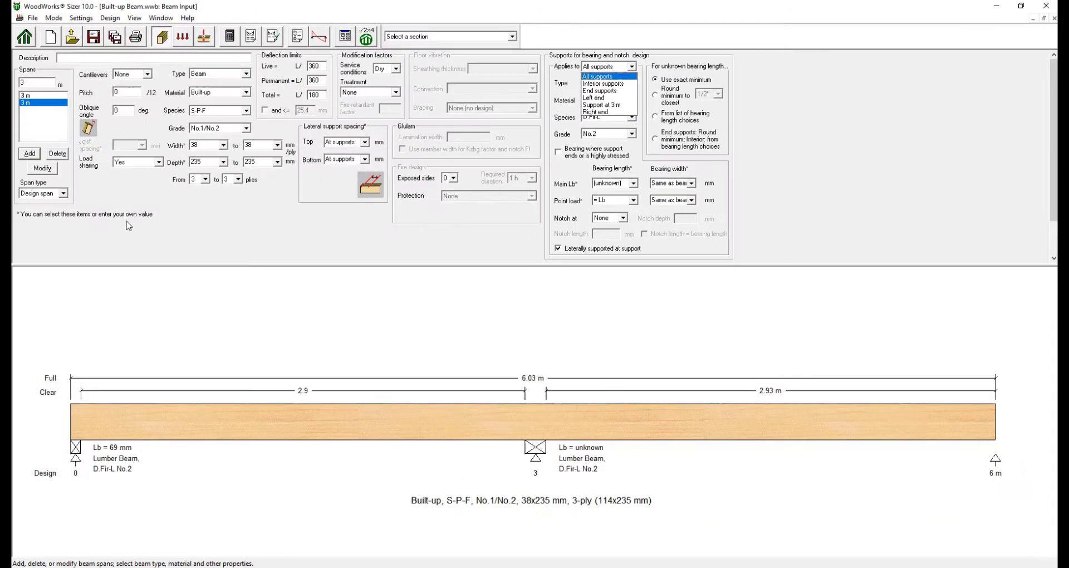
left_click(222, 220)
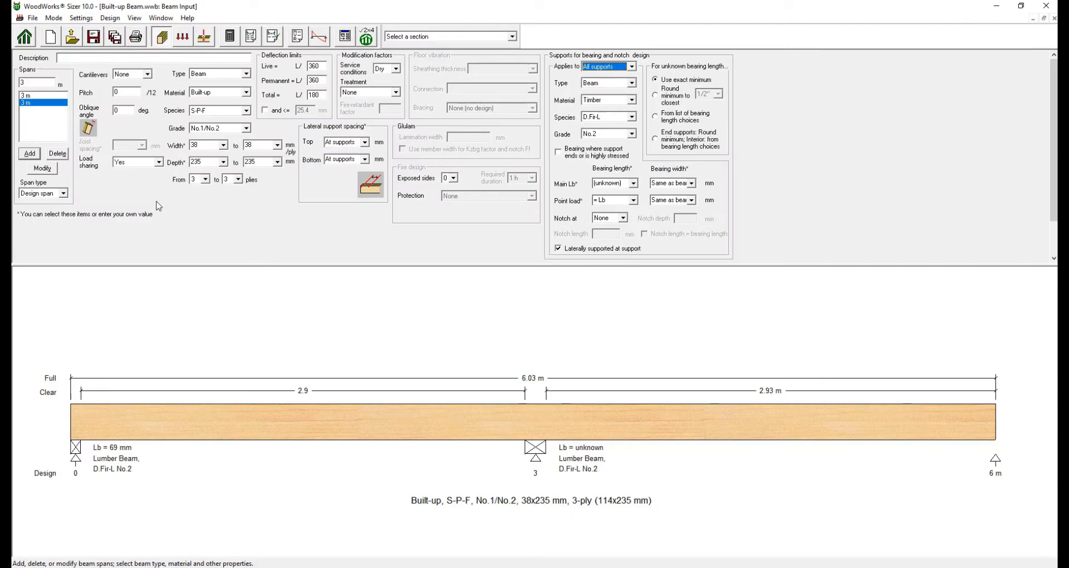
left_click(58, 155)
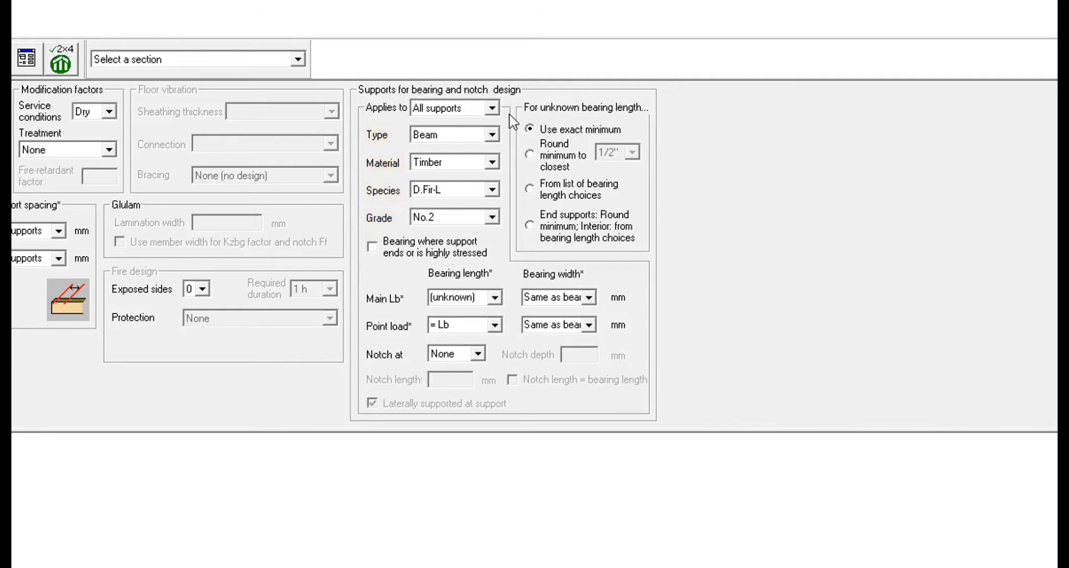
- Set the type of all supports to Wall and their species to S-P-F
left_click(492, 134)
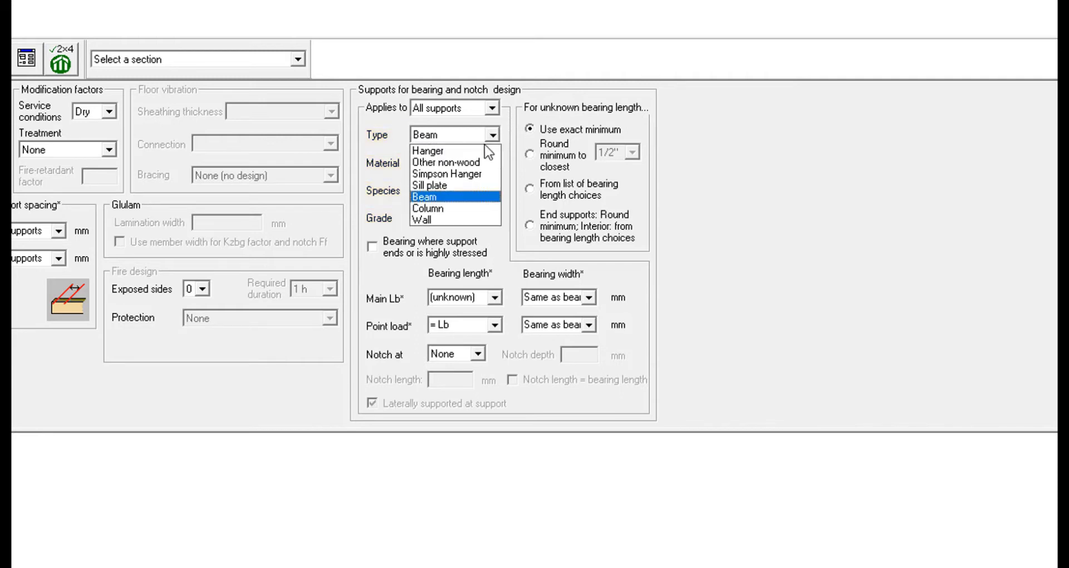
left_click(429, 220)
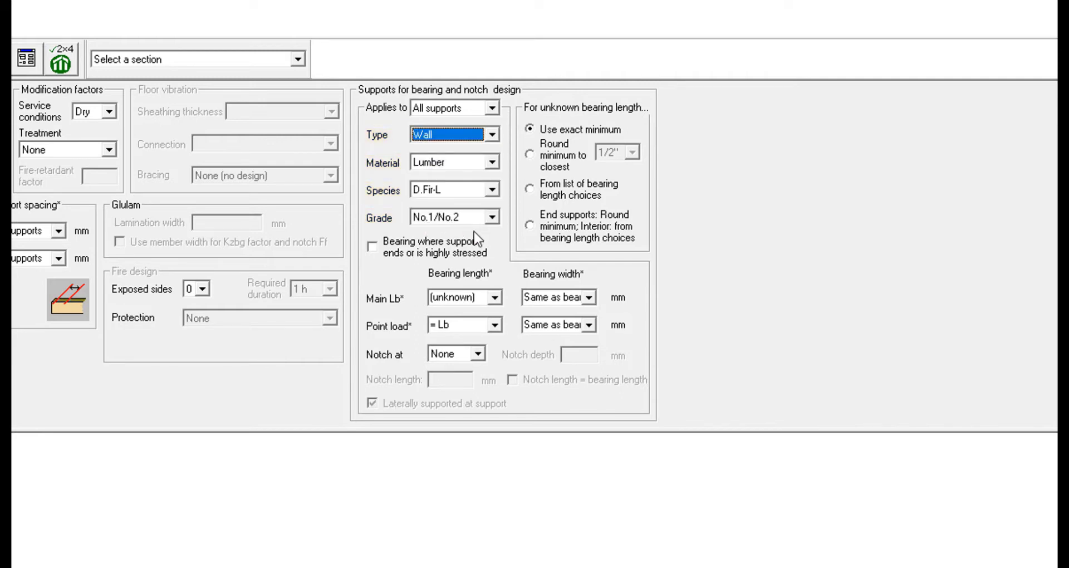
left_click(492, 190)
left_click(452, 214)
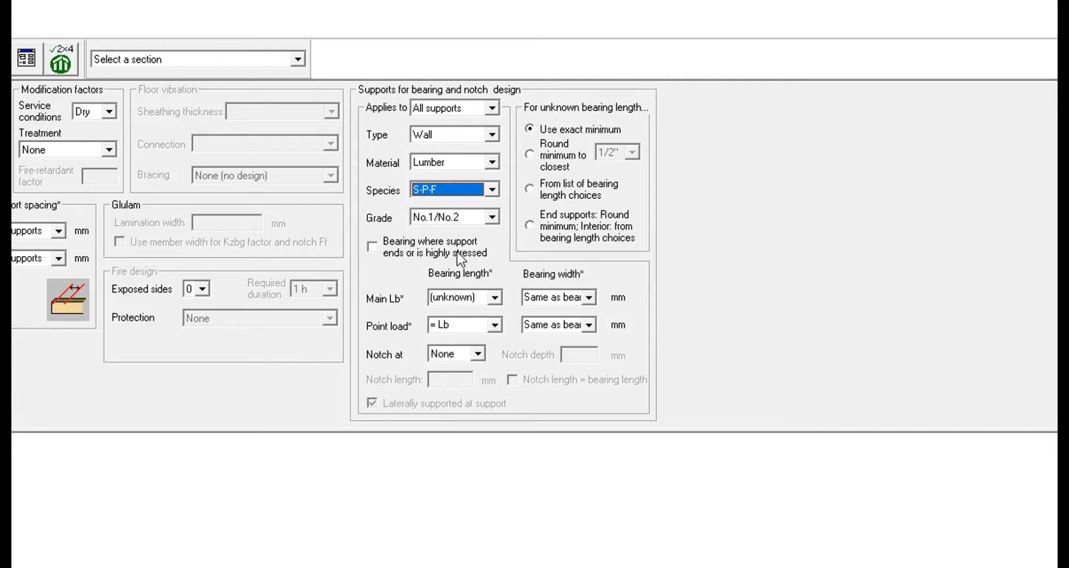
- Examine the highly stressed bearing option, the main bearing length choices, and the point load bearing length and width choices
left_click(373, 248)
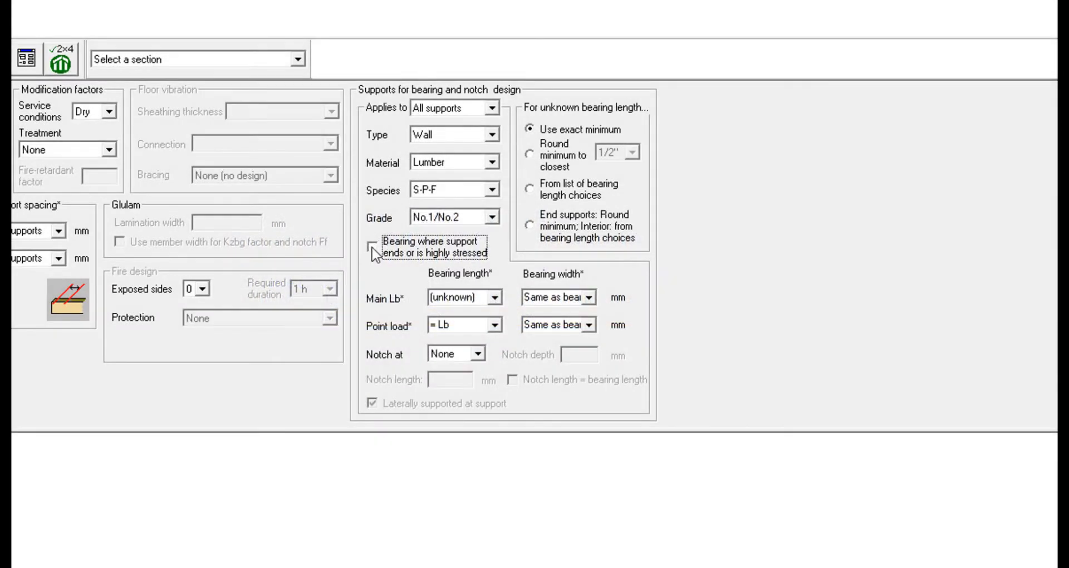
left_click(496, 298)
left_click(466, 310)
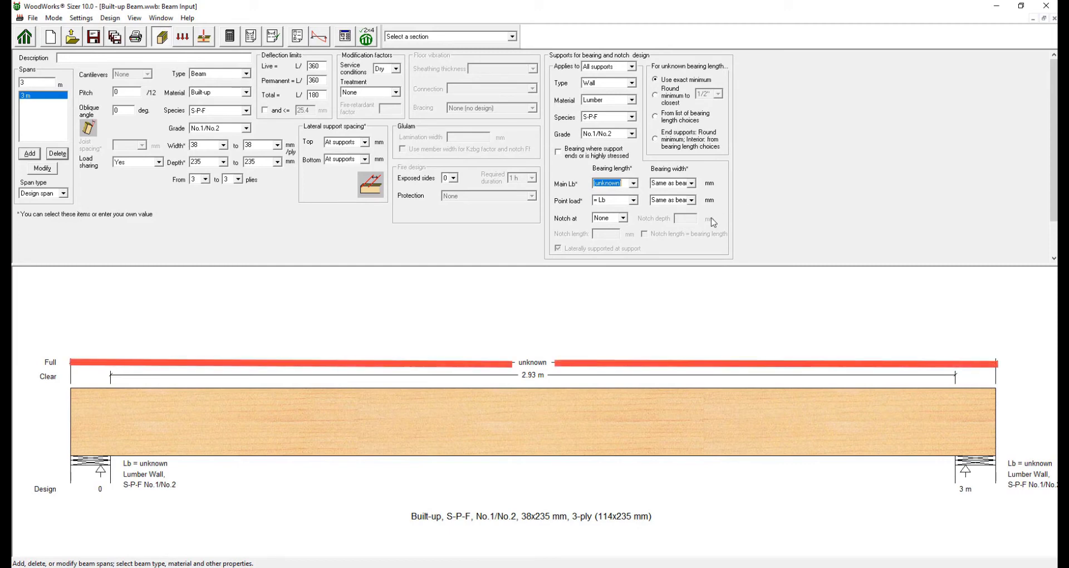
left_click(634, 202)
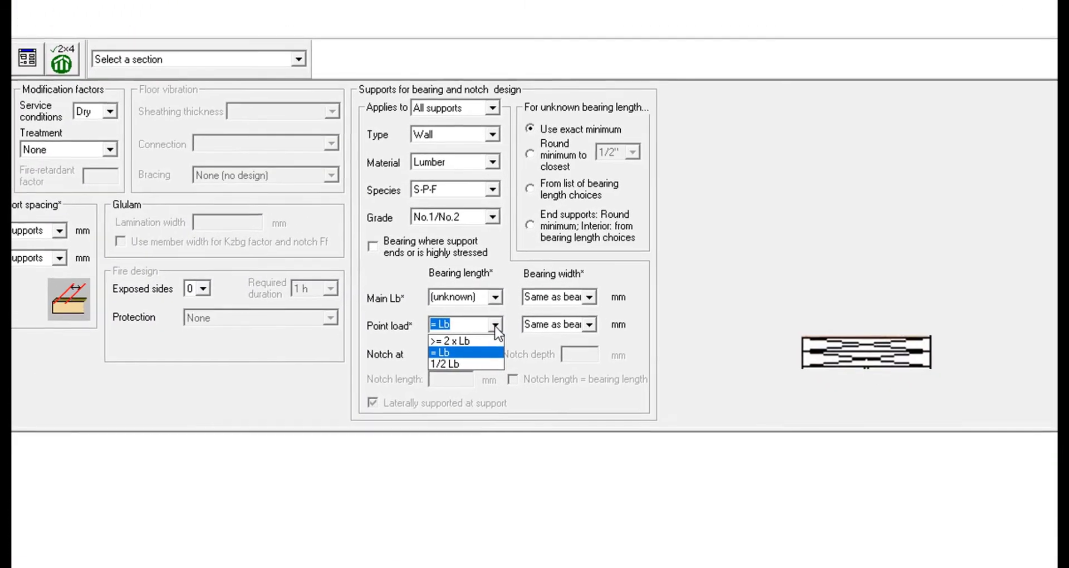
left_click(496, 328)
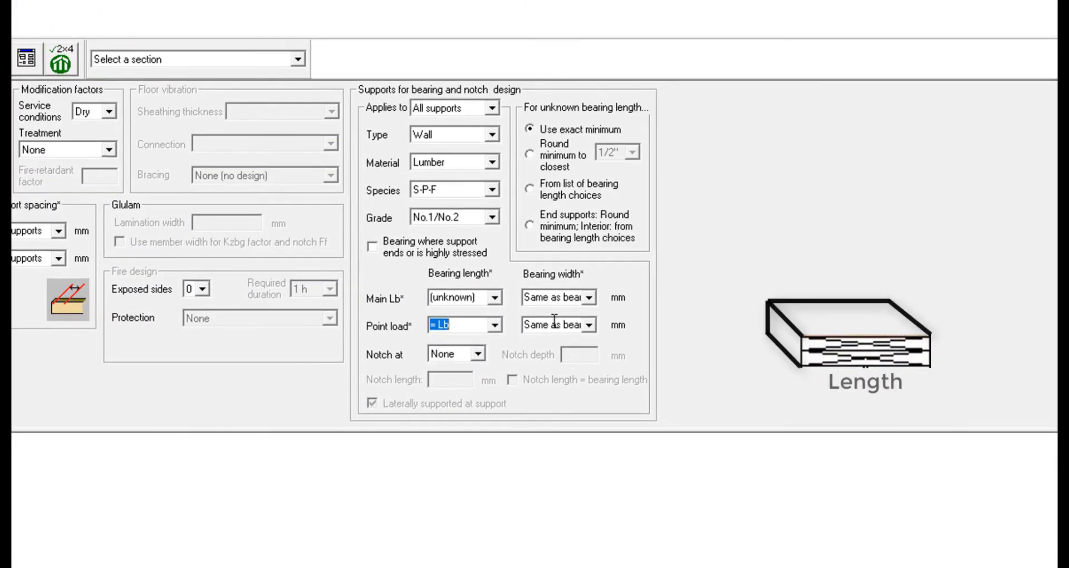
left_click(589, 326)
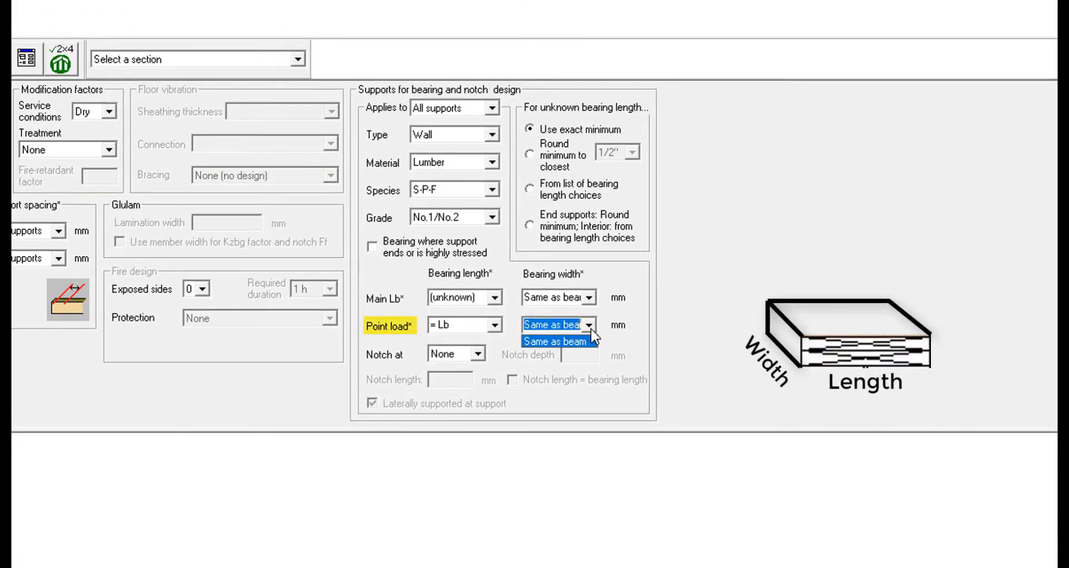
left_click(594, 328)
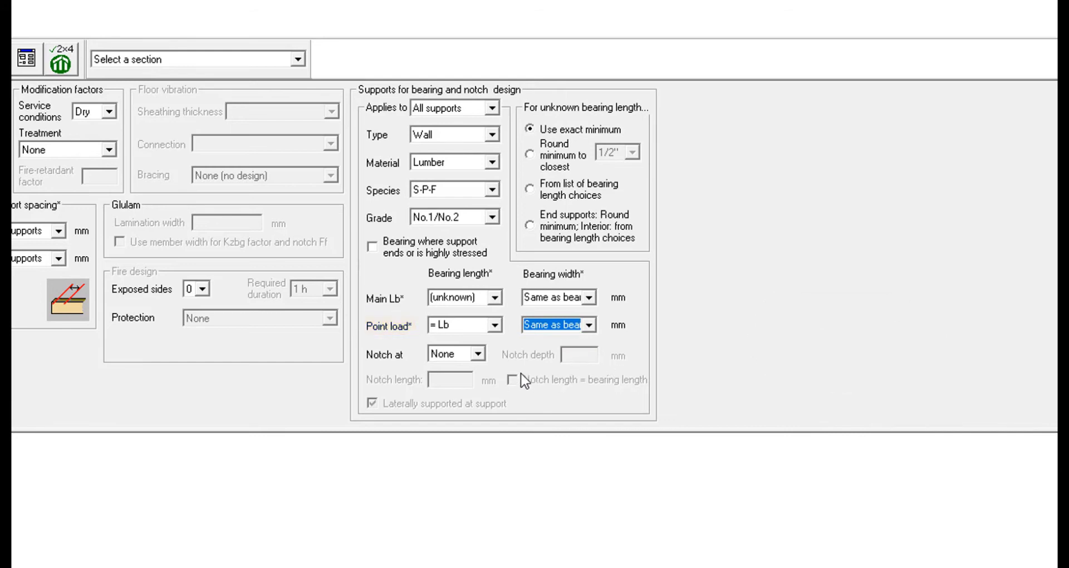
- Try to apply a top notch 1200 mm long and 10 mm deep at all supports
left_click(479, 355)
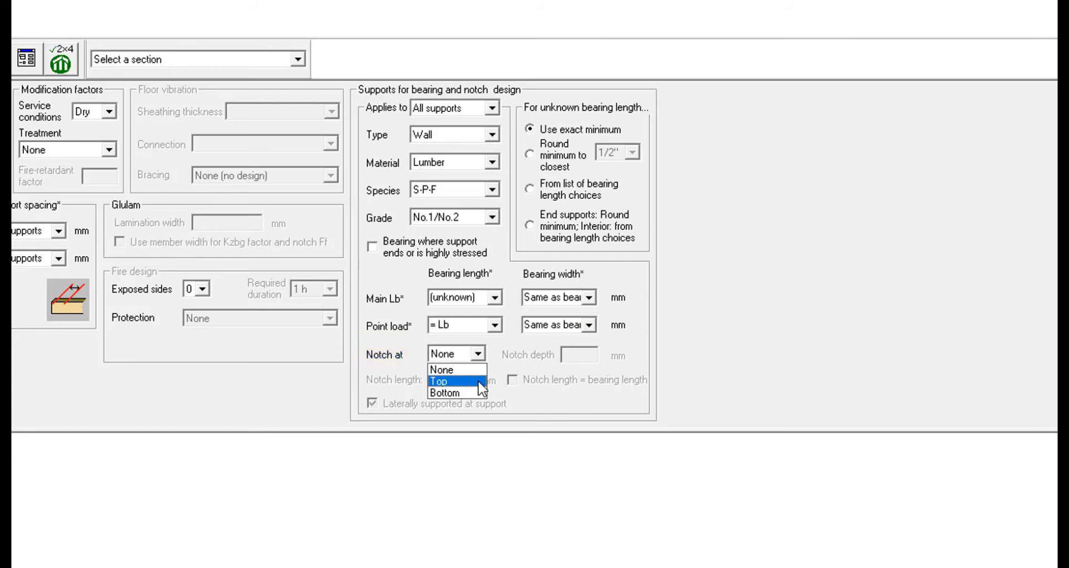
left_click(483, 384)
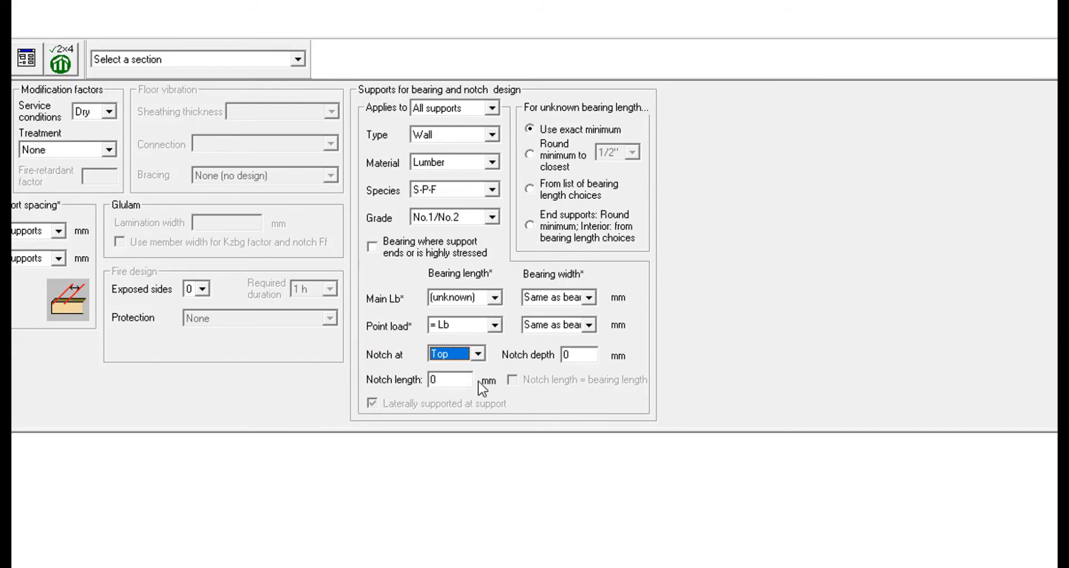
double_click(470, 378)
type("12")
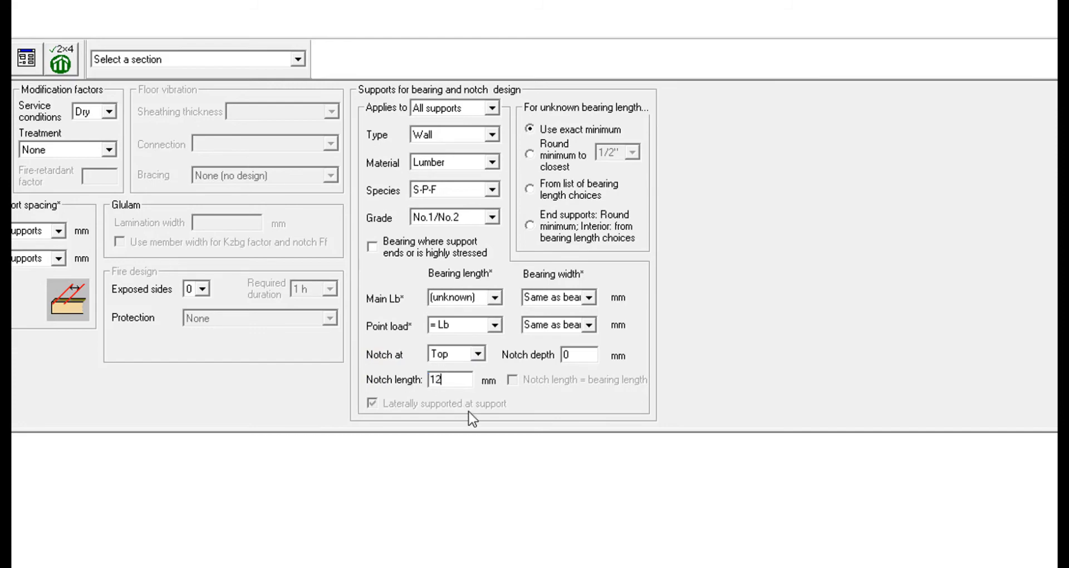
type("00")
double_click(579, 355)
type("10")
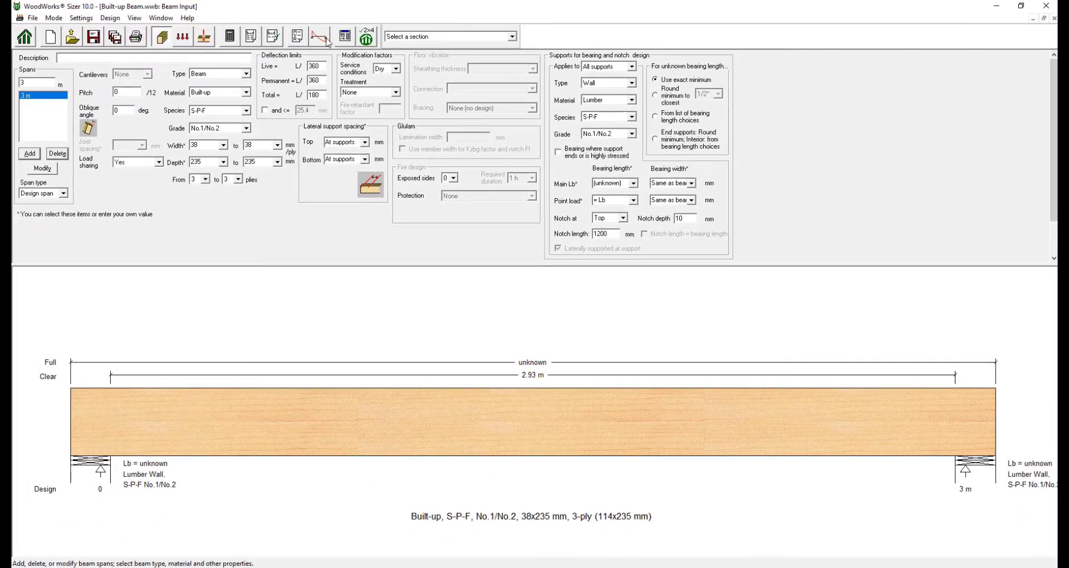
key("Tab")
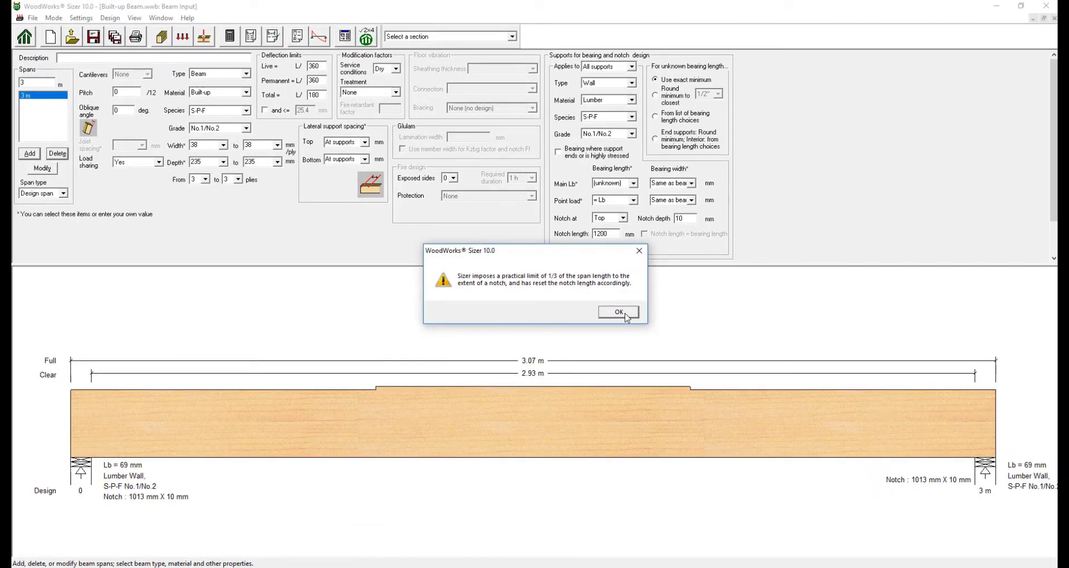
left_click(619, 312)
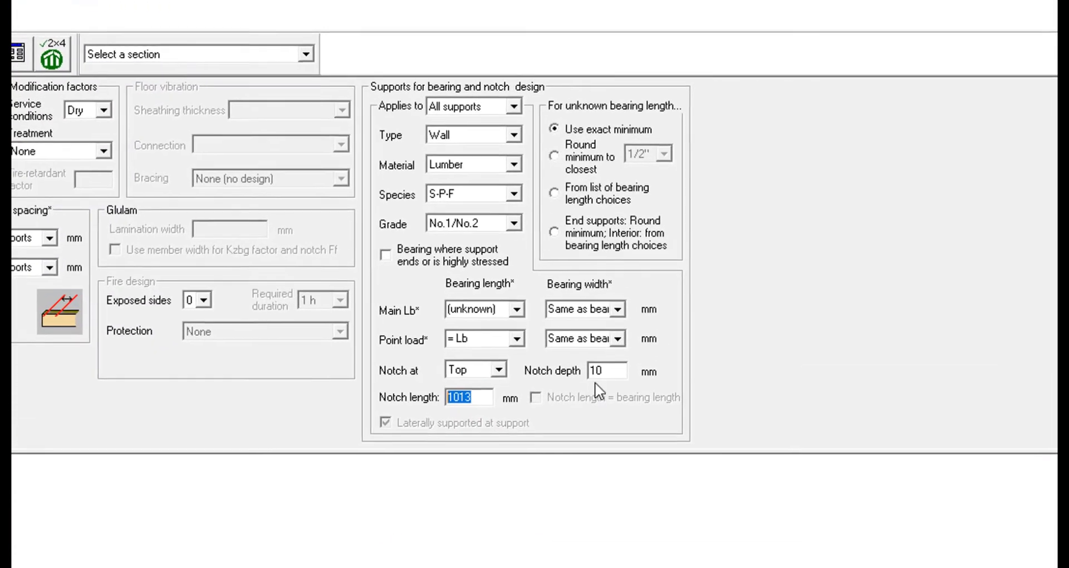
- Set both the length and the depth of the top notch to 100 mm
type("10")
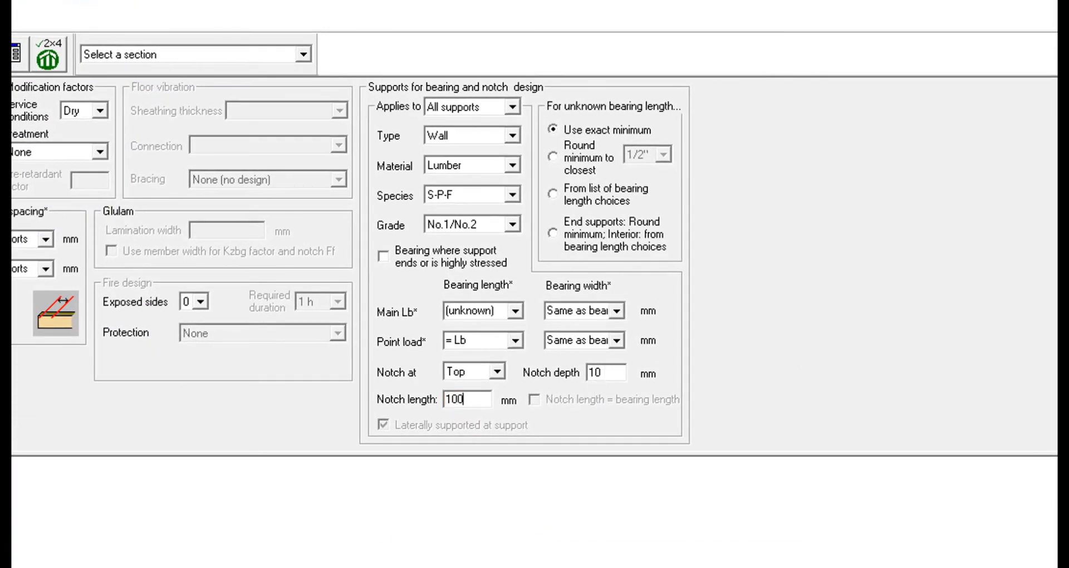
left_click_drag(603, 372, 571, 375)
type("100")
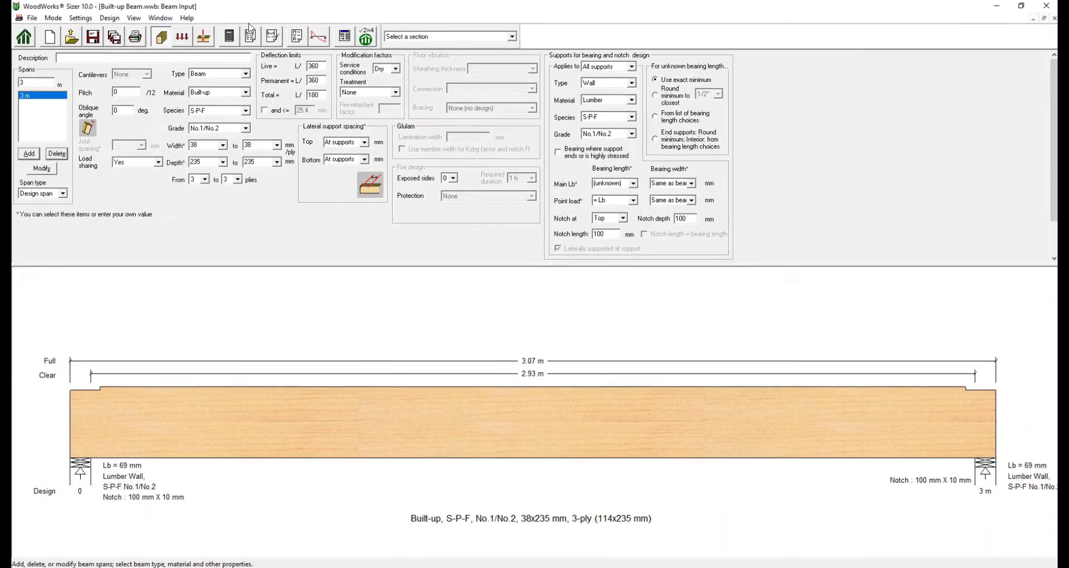
- Try to run the design with the deeper notch, and set the notch location to None
left_click(229, 36)
left_click(534, 309)
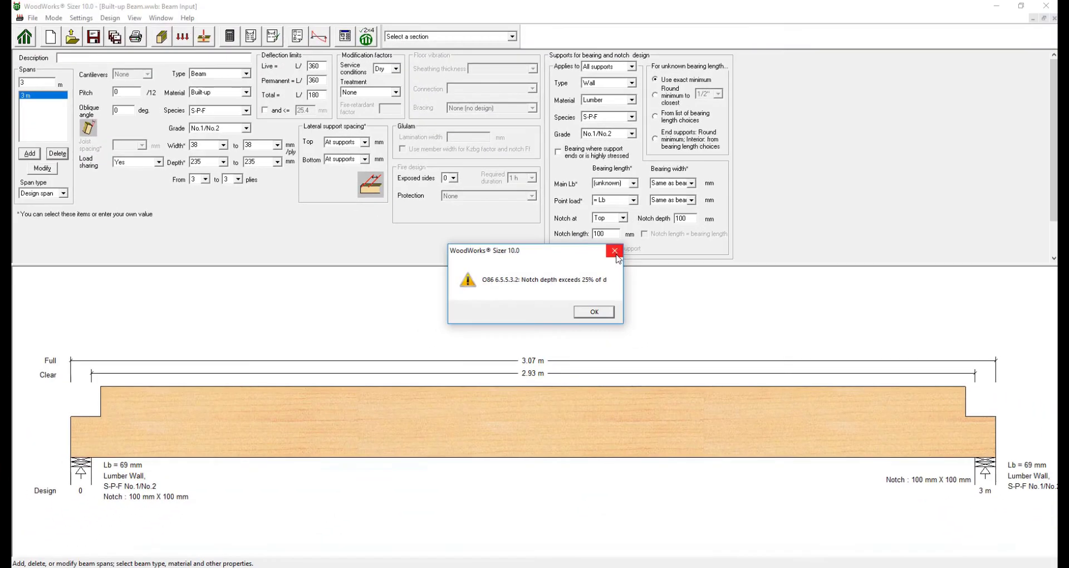
left_click(615, 252)
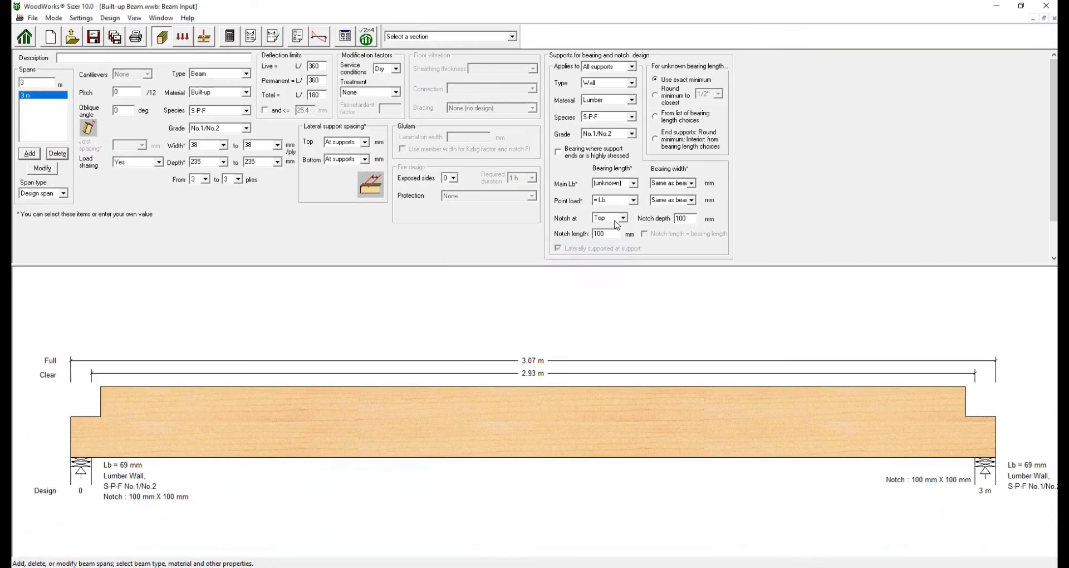
left_click(623, 218)
left_click(617, 232)
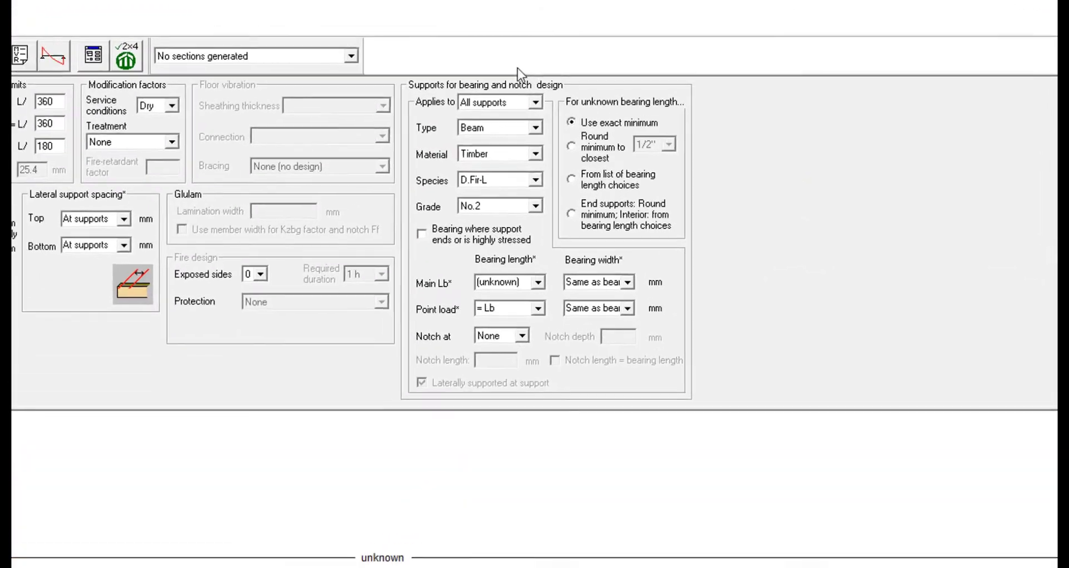
- Change all supports to Simpson Hanger with a Built-up S-P-F header of size 3- 38 x 235
left_click(519, 134)
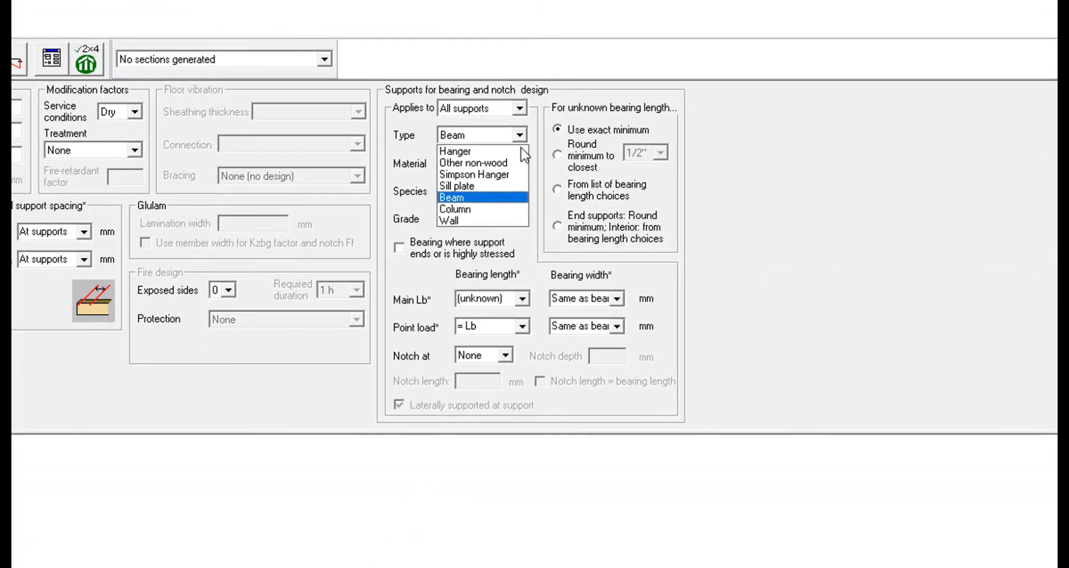
left_click(521, 174)
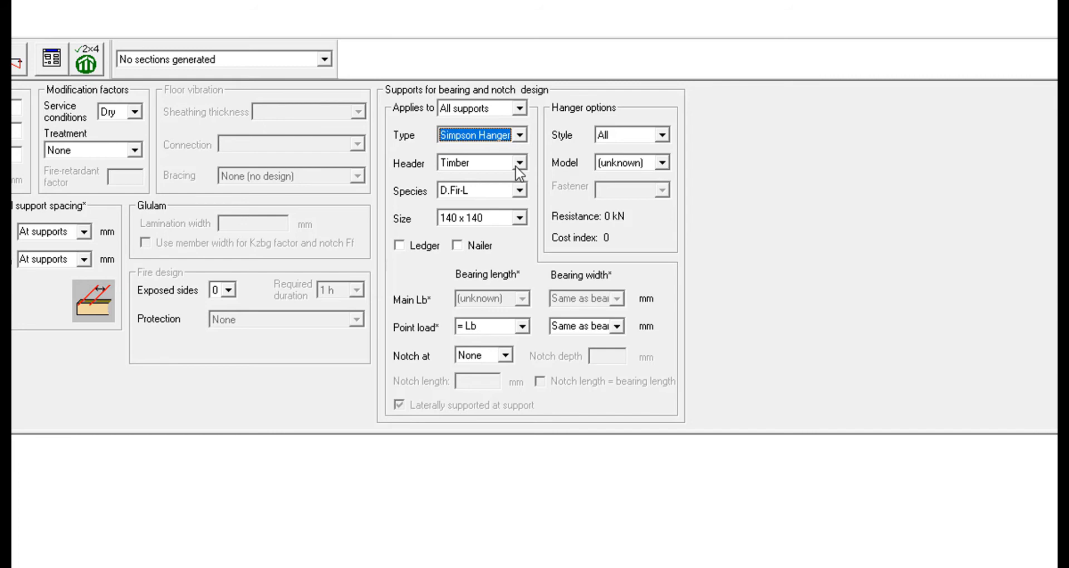
left_click(516, 166)
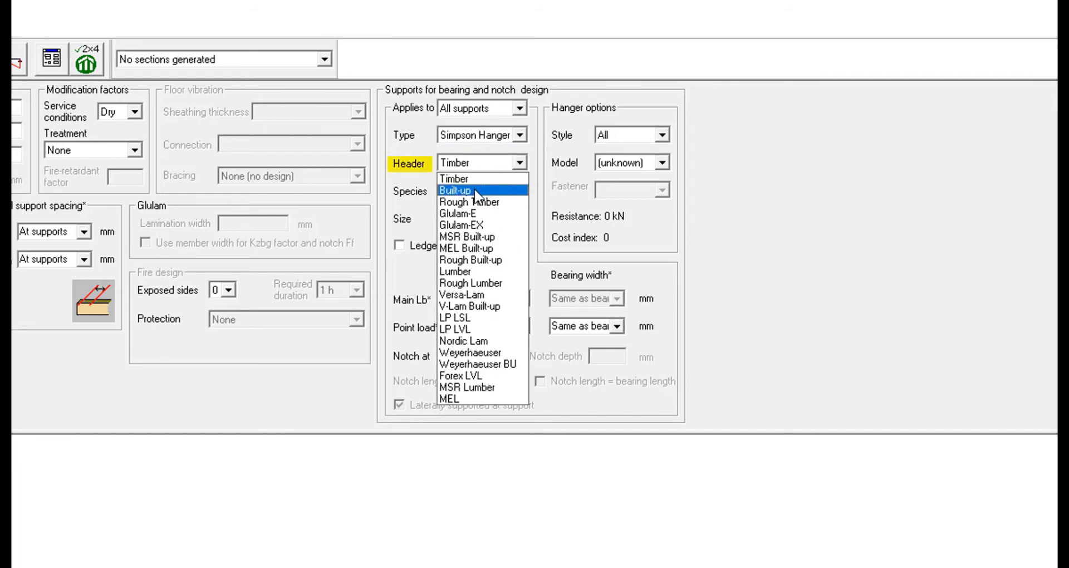
left_click(501, 189)
left_click(519, 192)
left_click(508, 217)
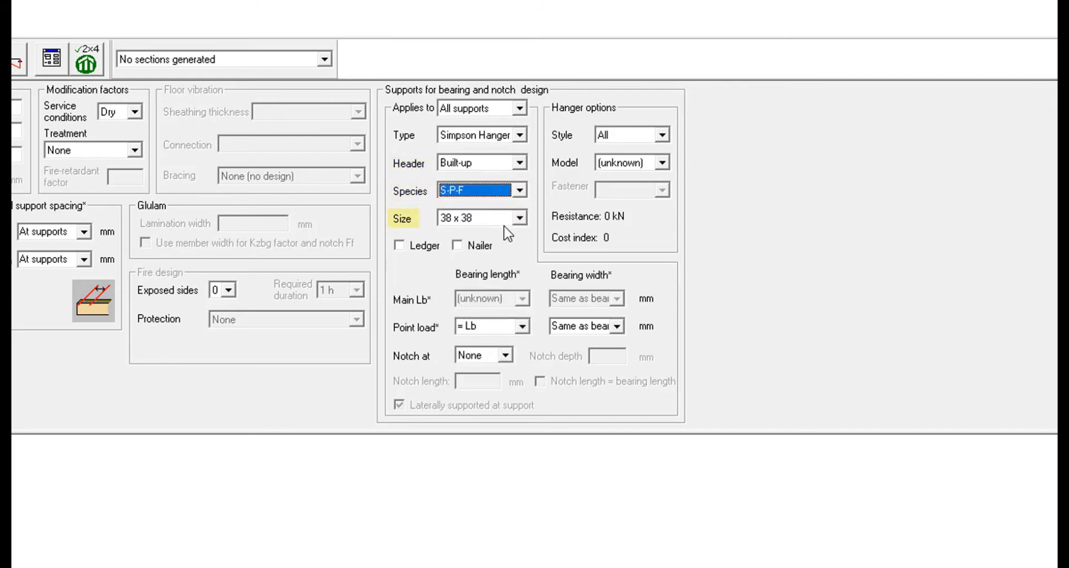
left_click(519, 218)
left_click(468, 488)
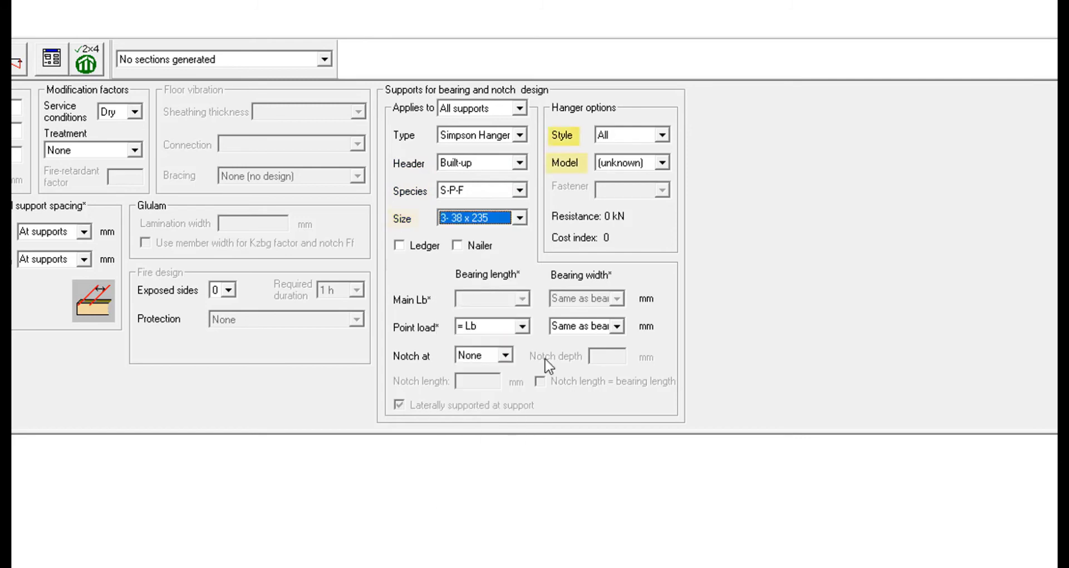
- Keep the hanger style at All and choose hanger model LUS28-3
left_click(661, 135)
left_click(660, 136)
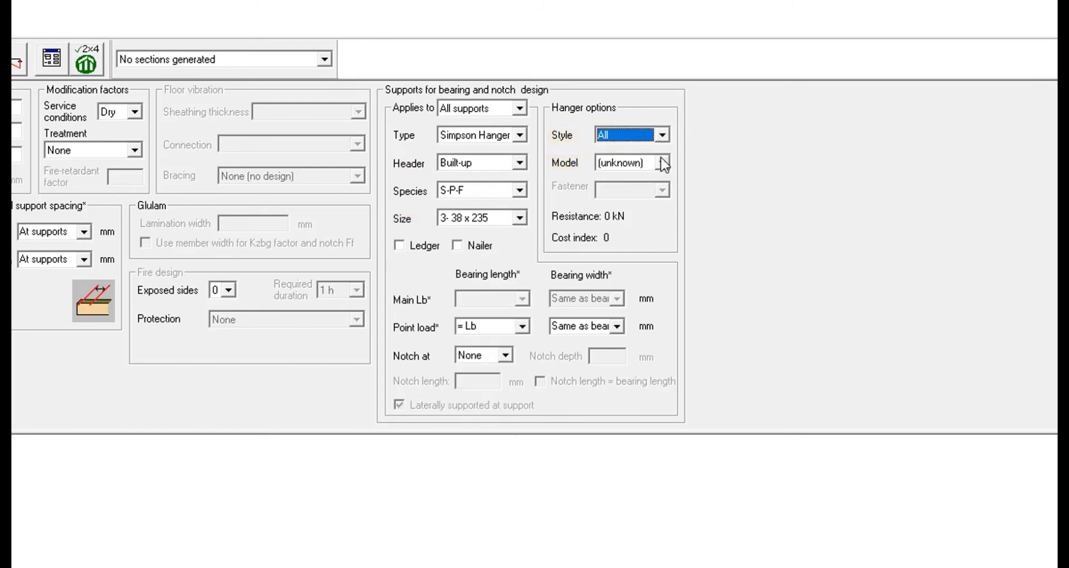
left_click(661, 162)
left_click(644, 191)
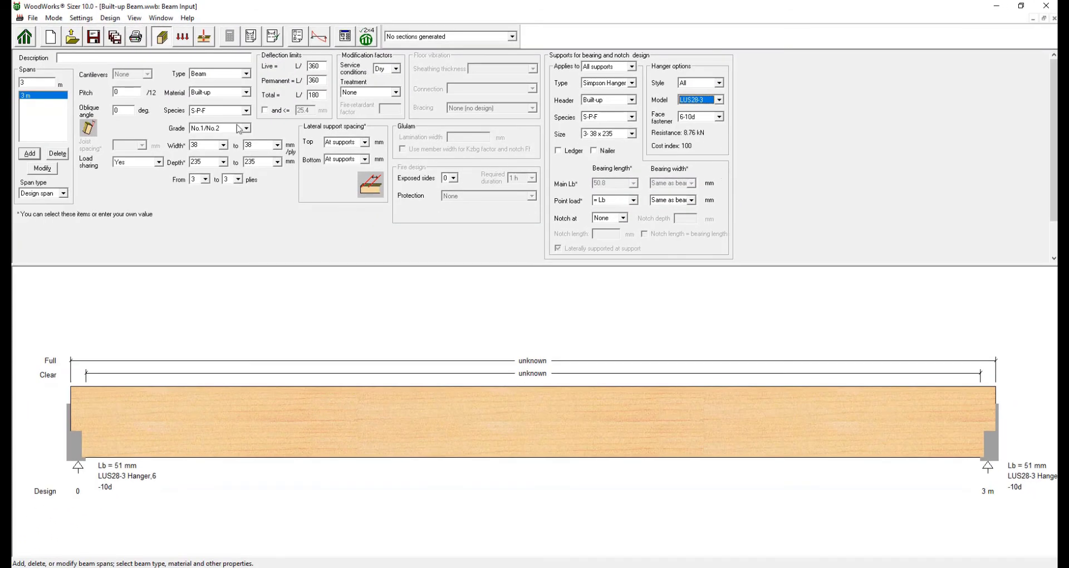
- Add two full uniform line loads of 5 kN/m to the beam, one Dead and one Live
left_click(183, 38)
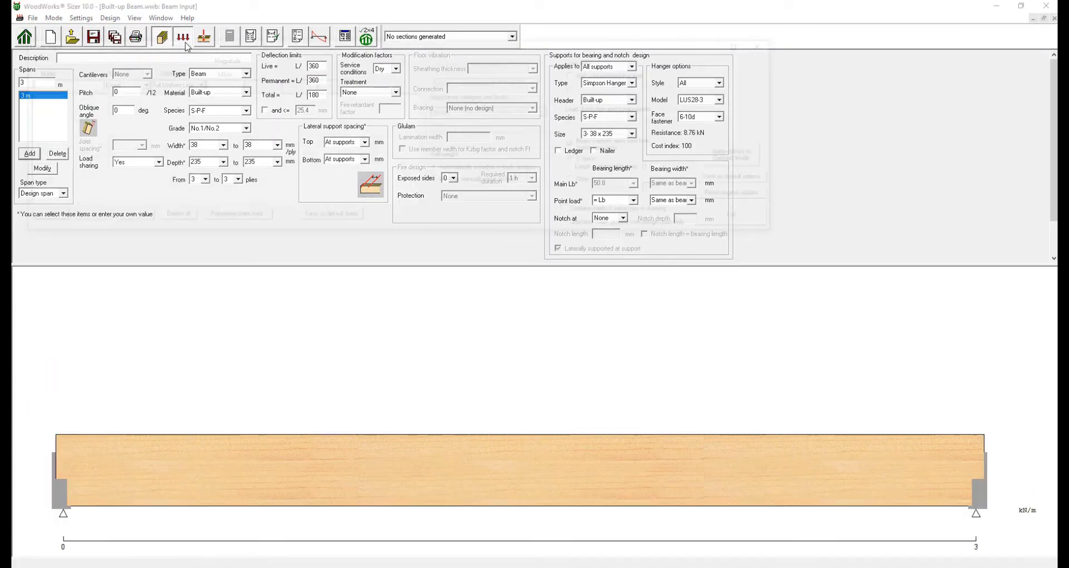
left_click(136, 83)
left_click(120, 100)
left_click(36, 216)
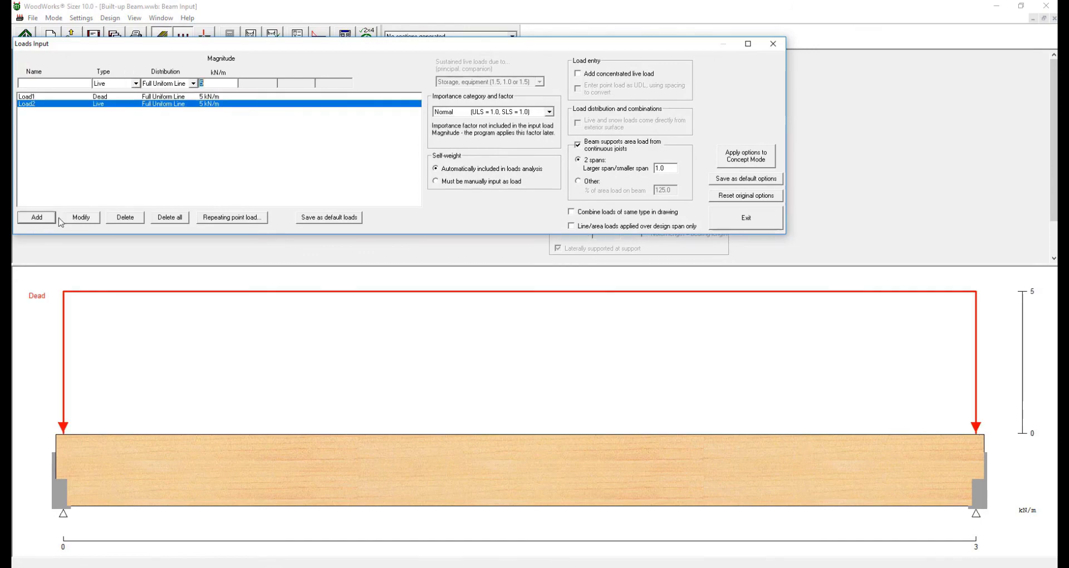